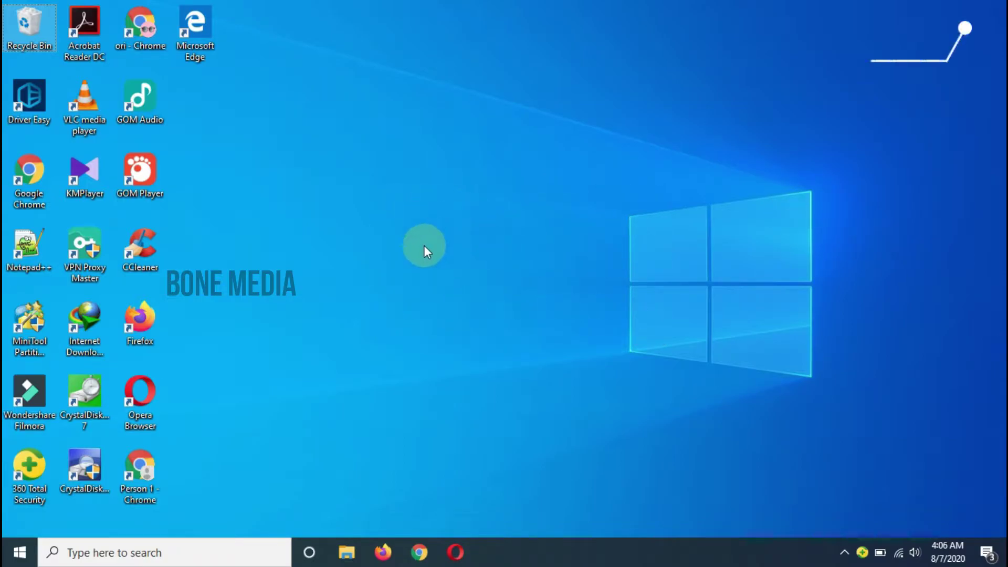
Search Windows for Services and open the Services console
click(85, 554)
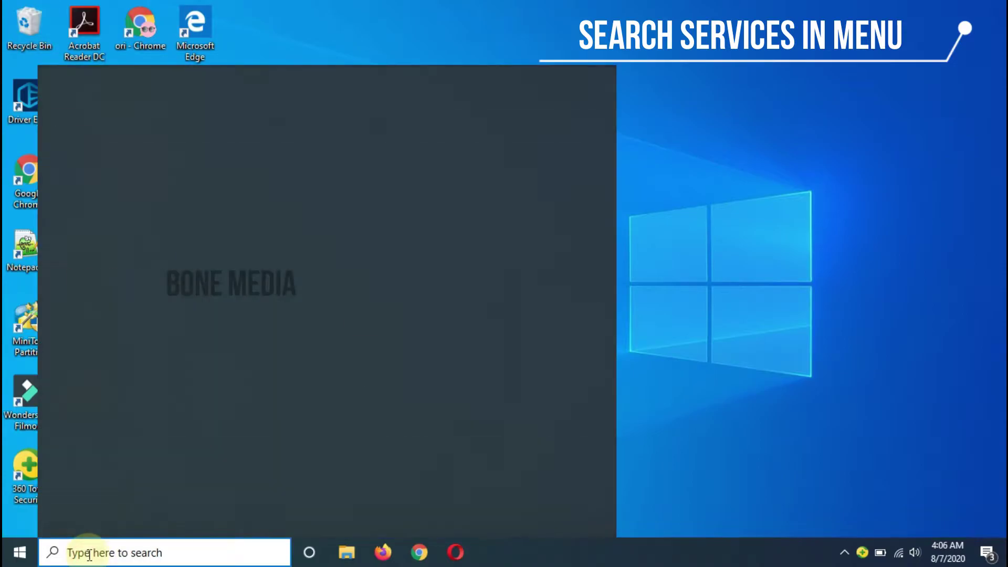
text(ser)
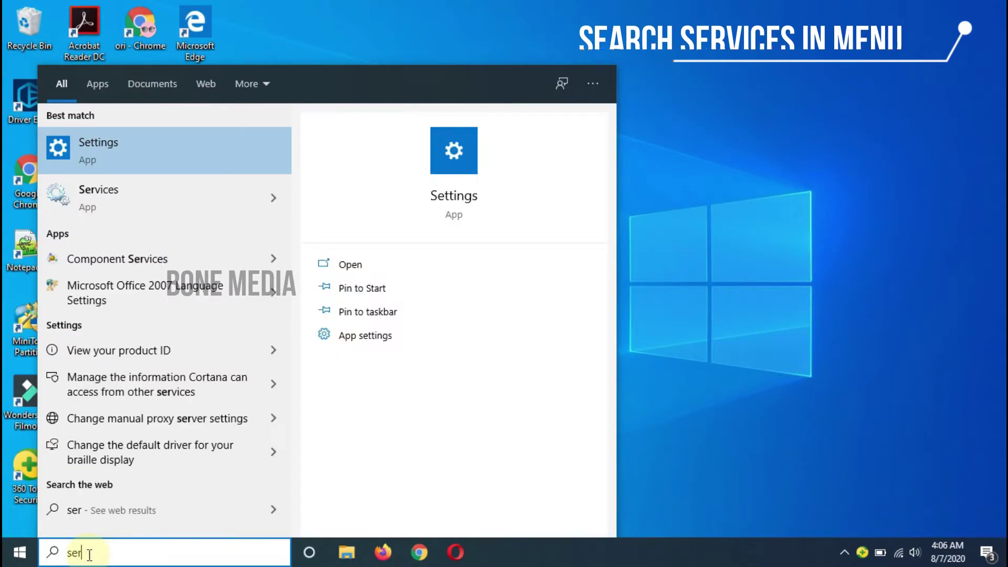
text(v)
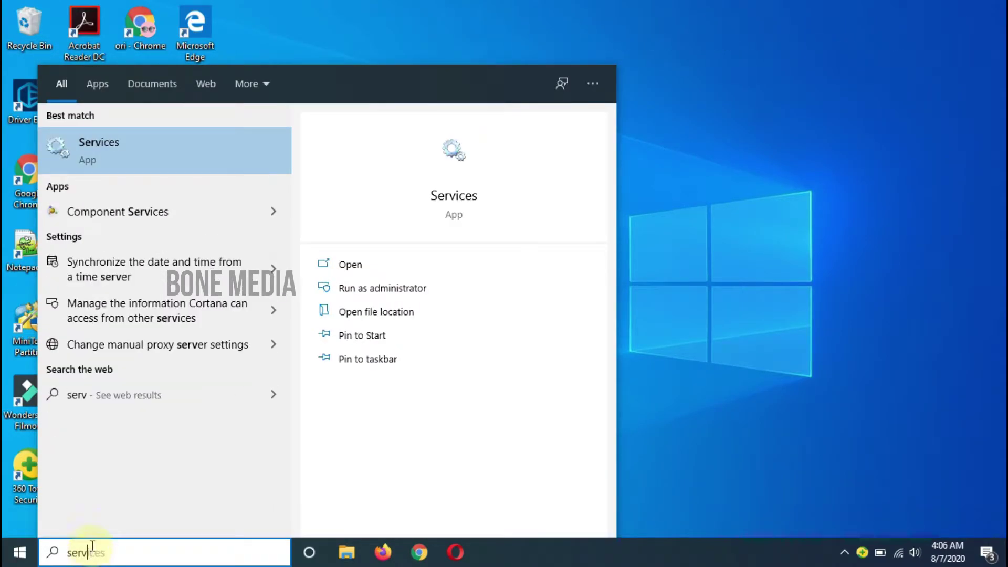
click(161, 148)
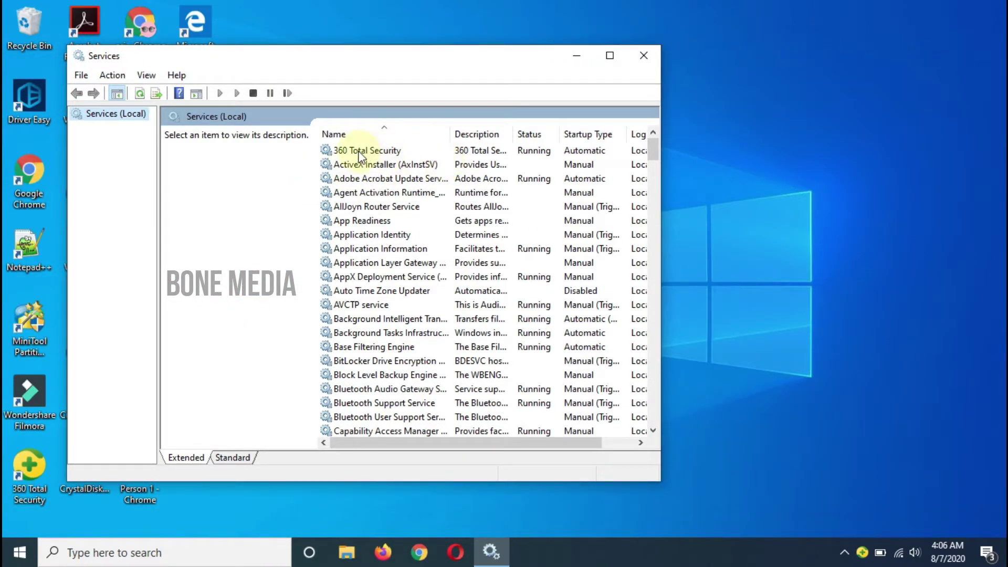
Open the properties of the Windows Update service and stop the service
scroll(519, 166, down, 12)
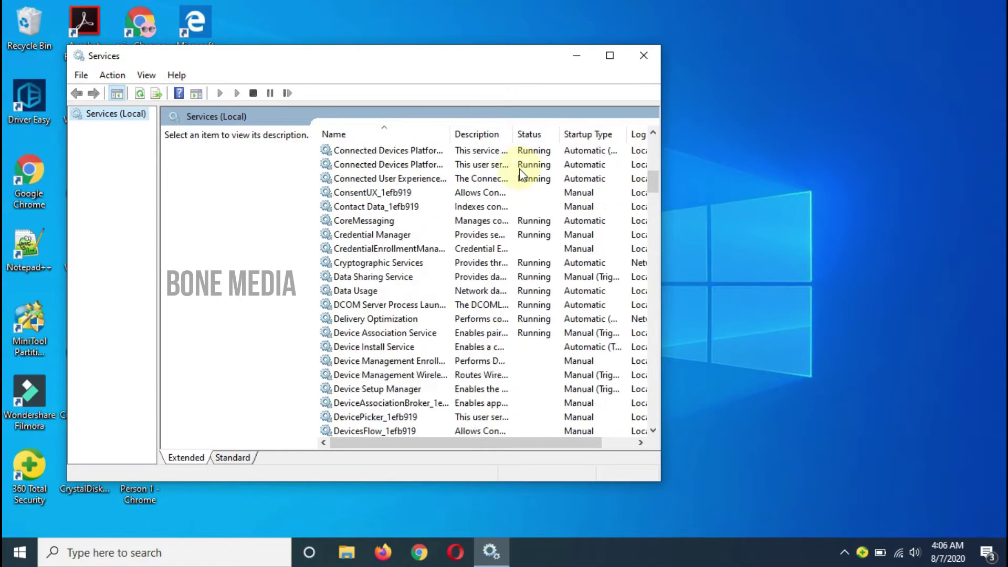
drag(655, 184, 720, 427)
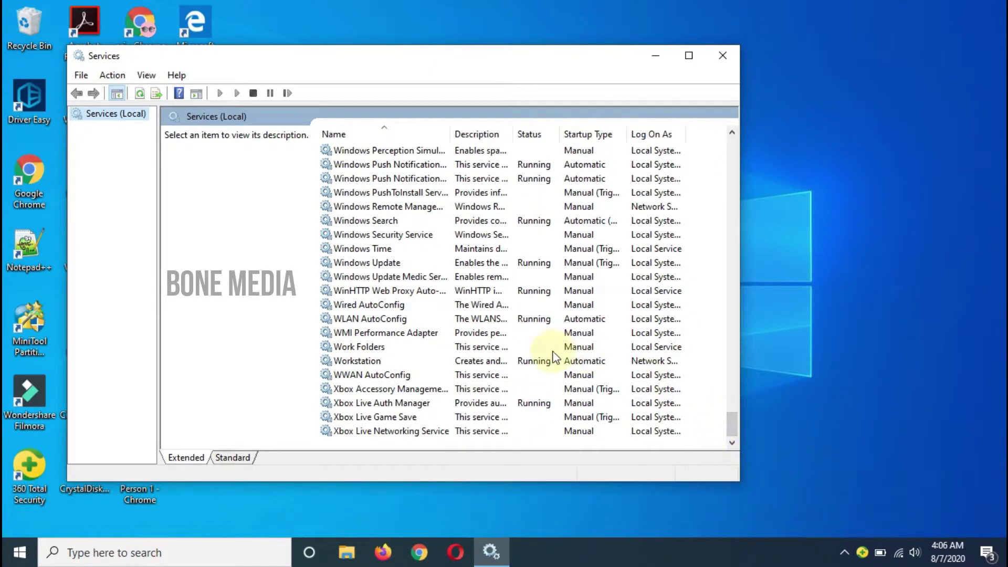
scroll(551, 351, up, 1)
click(406, 308)
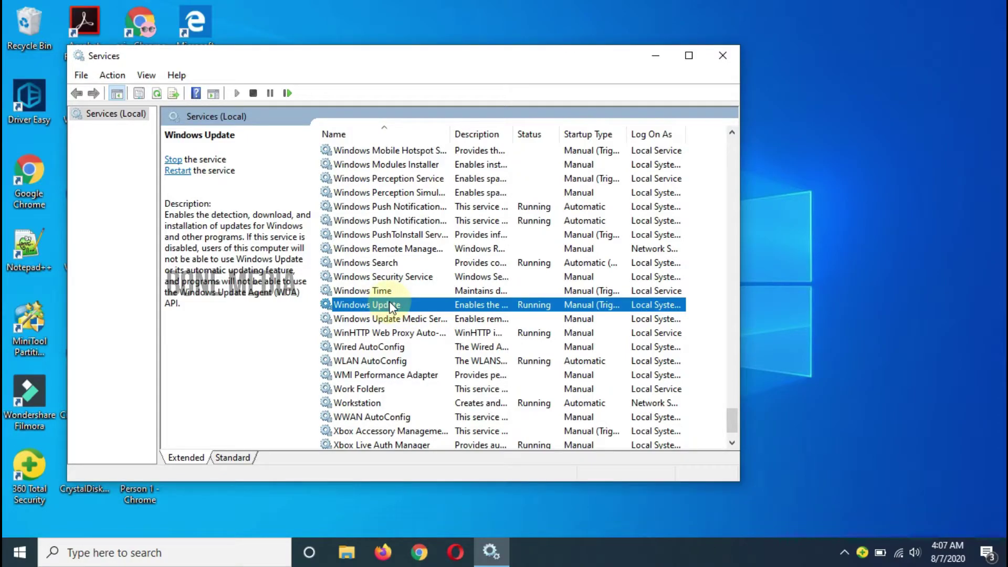
double_click(391, 305)
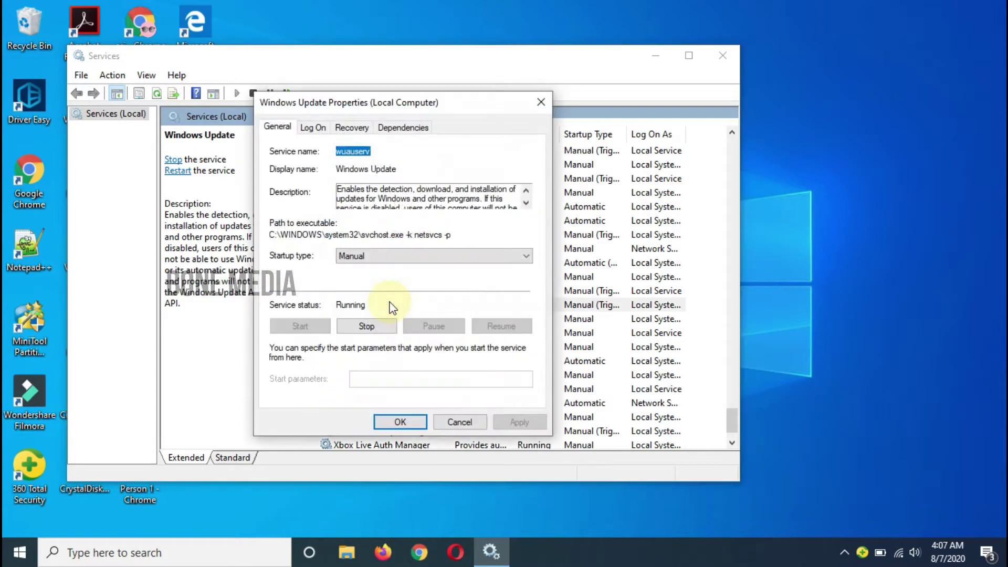
click(390, 255)
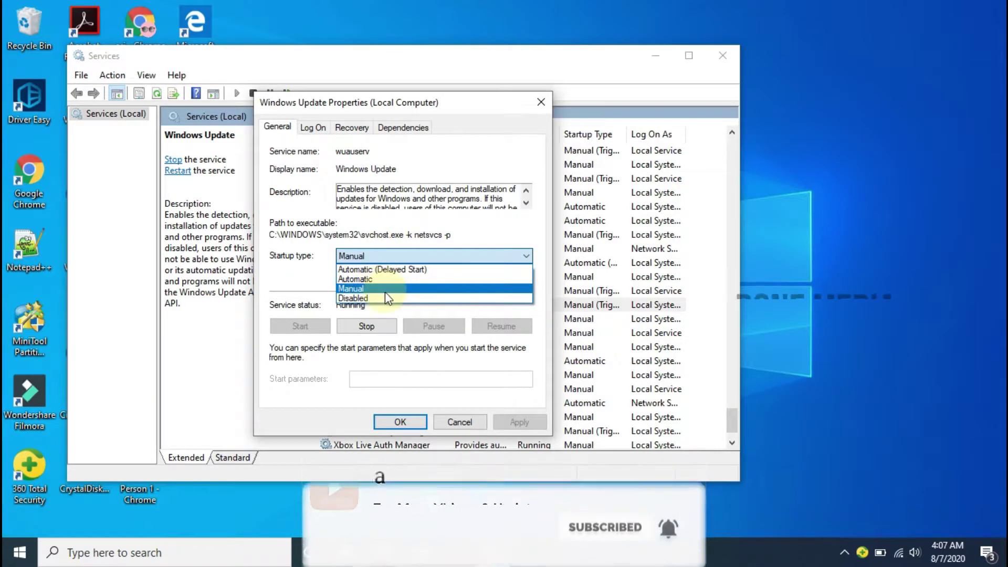
click(501, 222)
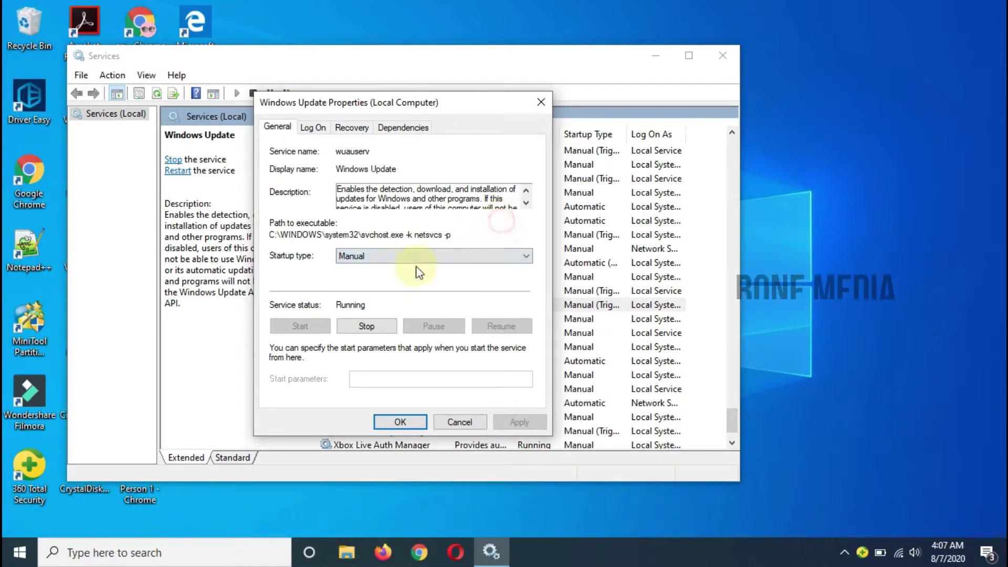
click(369, 326)
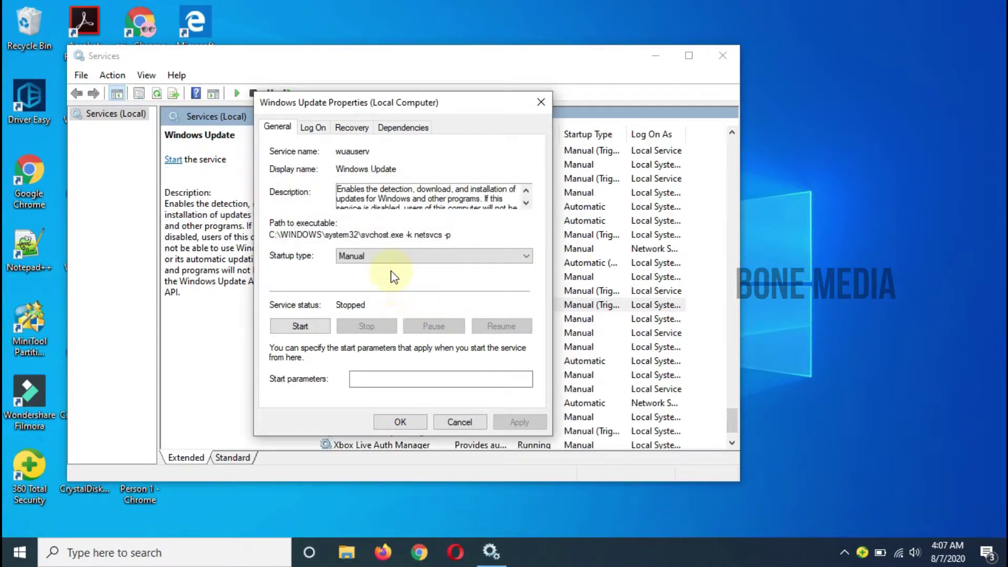
Set the Windows Update service's startup type to Disabled, apply the change and close the Services console
click(394, 257)
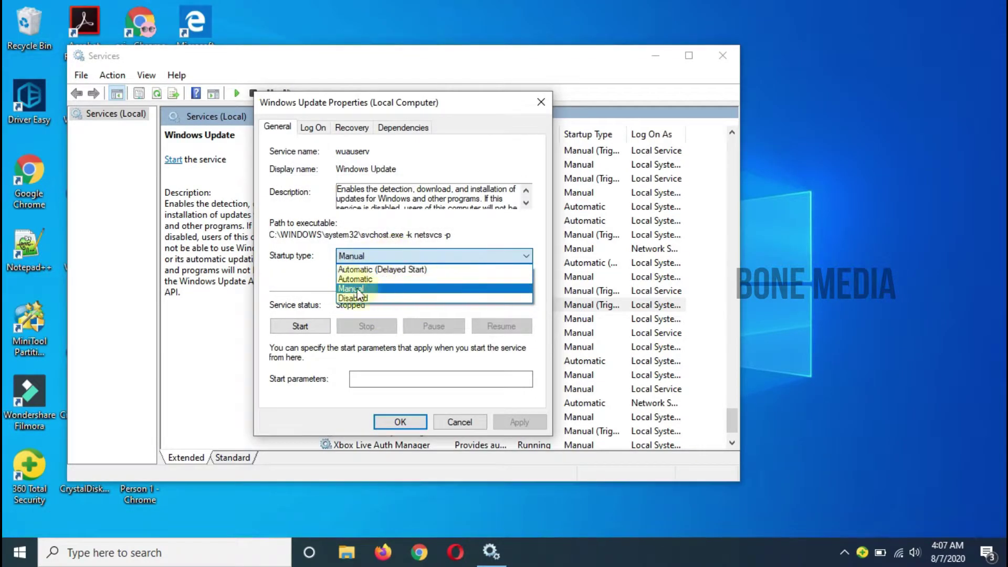
click(400, 299)
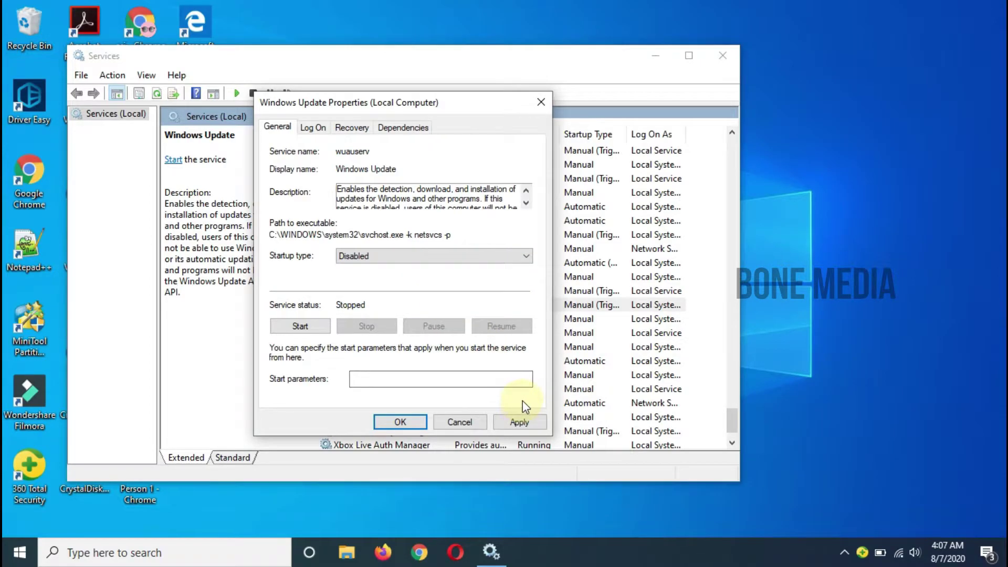
click(526, 423)
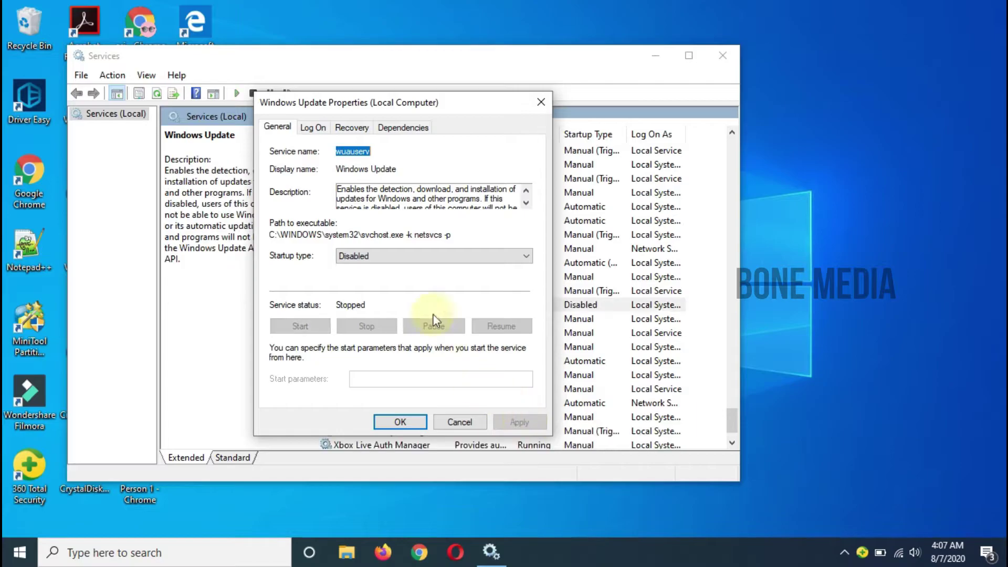
click(411, 418)
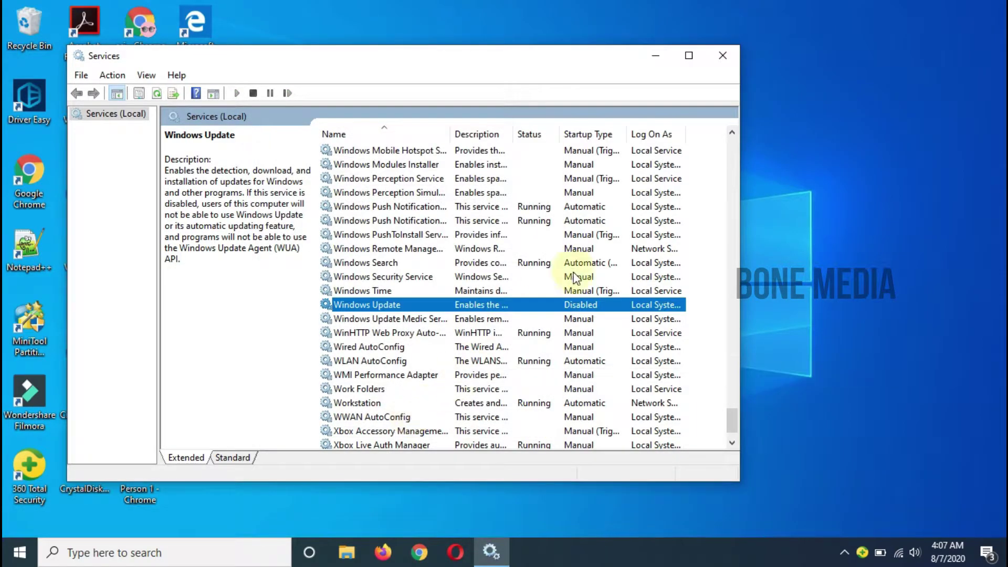
click(722, 56)
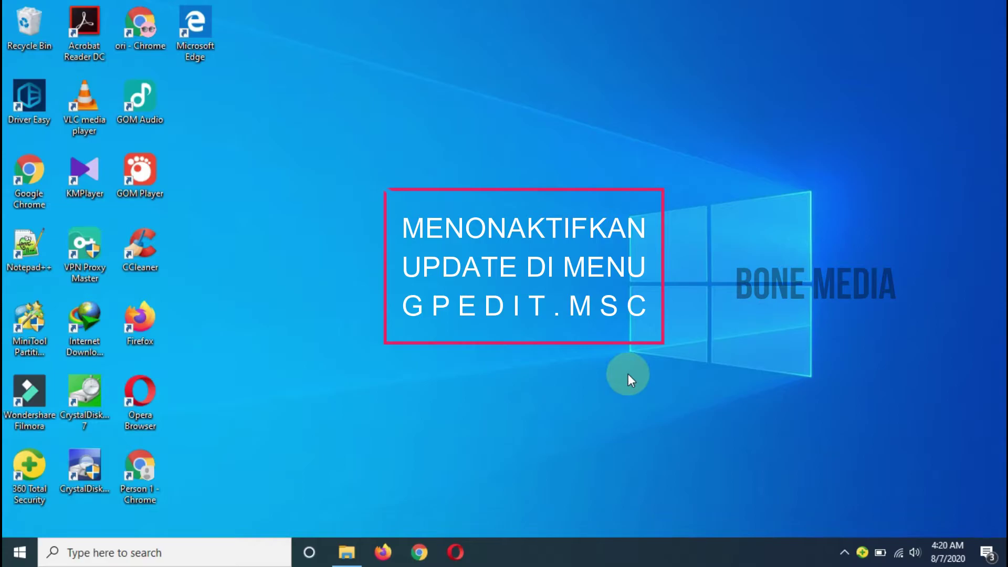
Search Windows for gpedit.msc and open the Local Group Policy Editor
click(214, 552)
text(gp)
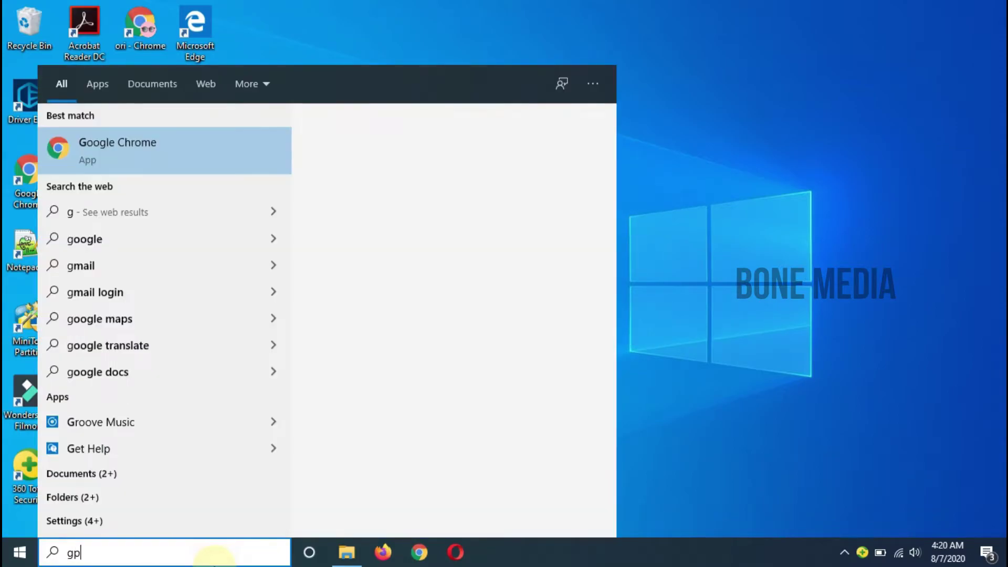
text(ed)
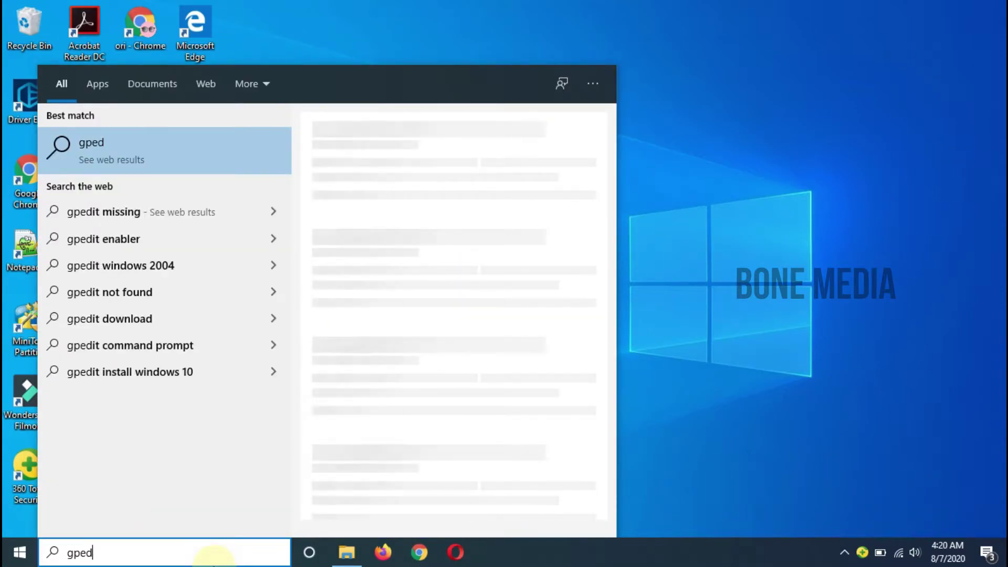
text(it.m)
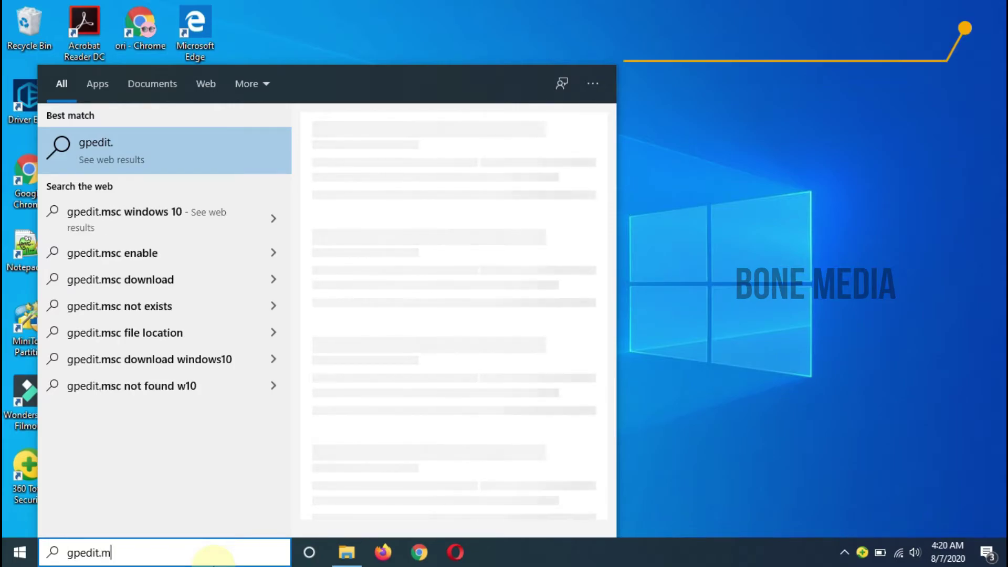
text(sc)
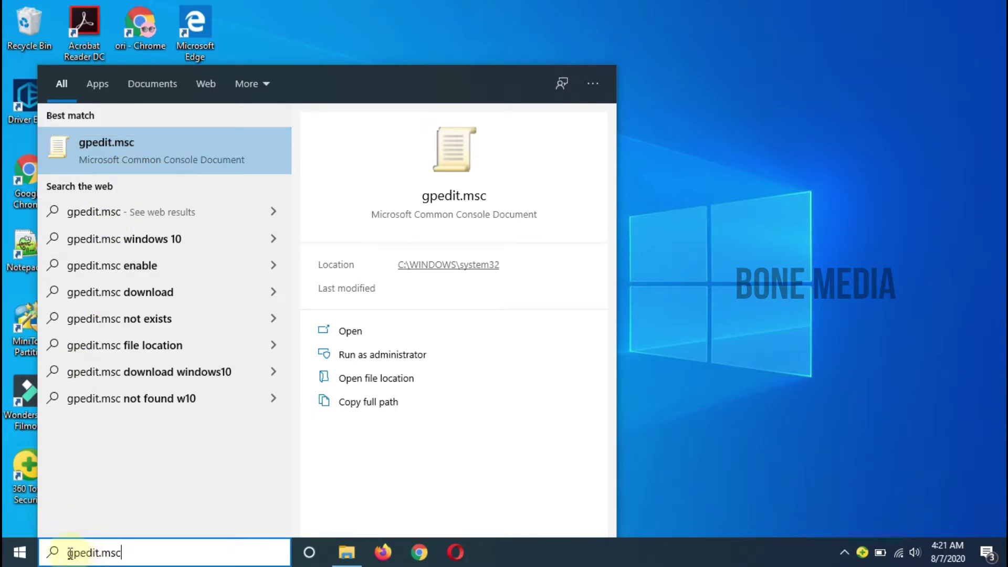
click(152, 150)
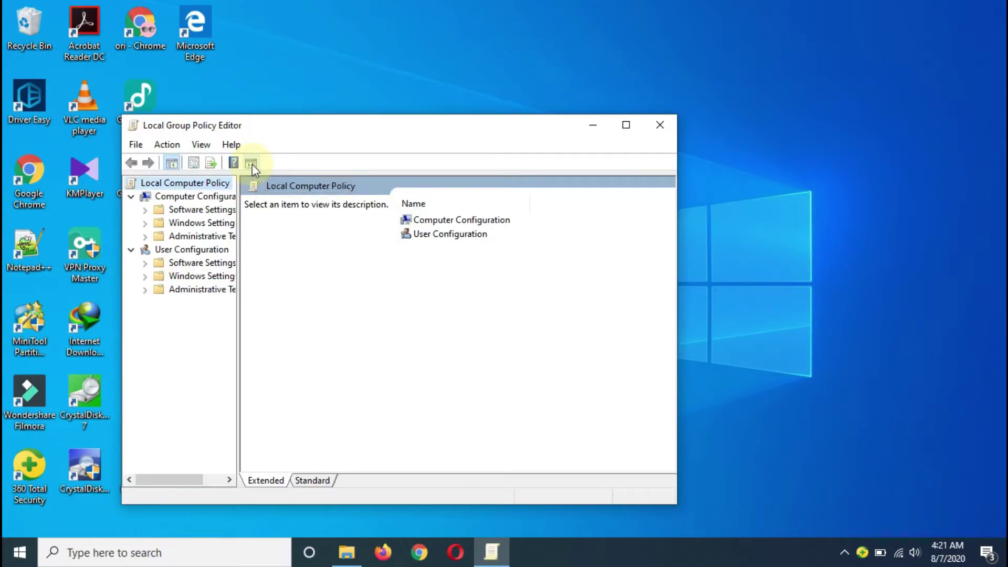
Widen the policy tree and expand Administrative Templates and its Windows Components folder under Computer Configuration
drag(237, 288, 326, 287)
drag(530, 127, 618, 81)
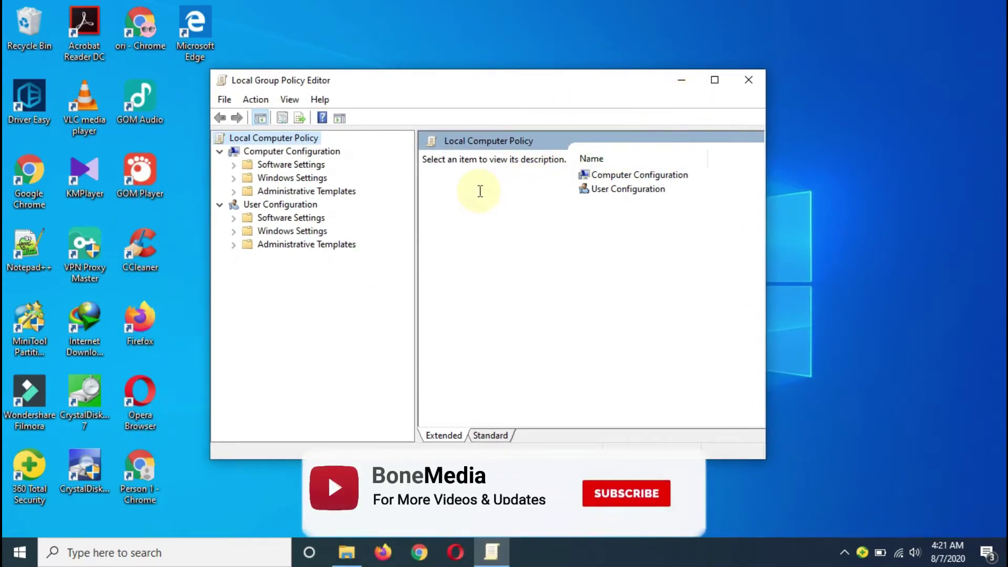
double_click(278, 192)
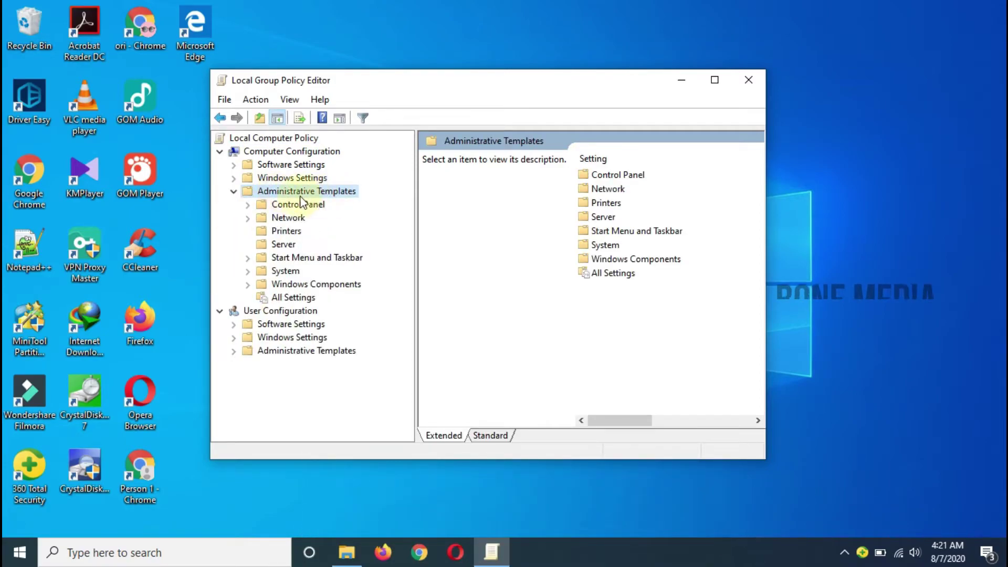
double_click(272, 286)
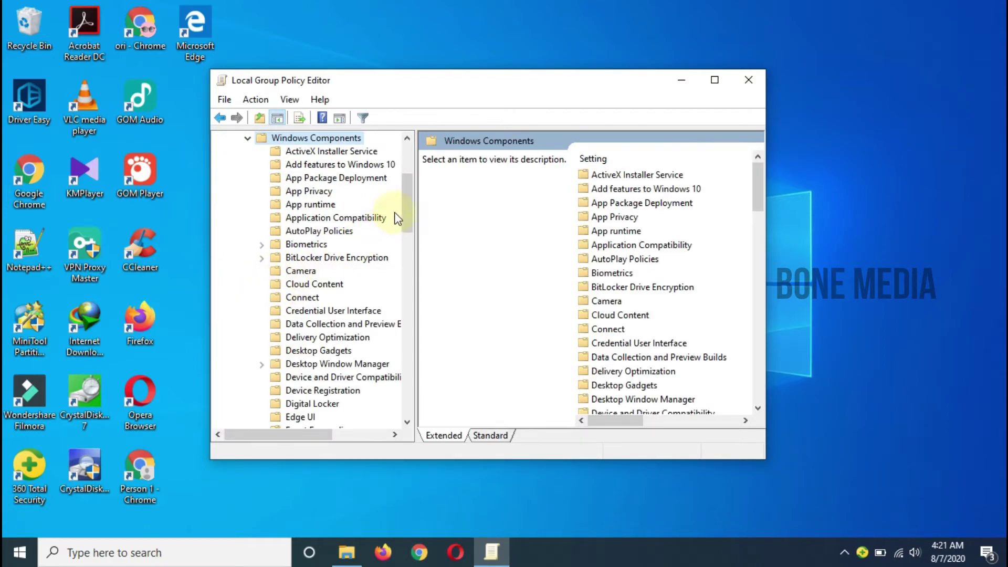
Show the settings of the Windows Update folder within Windows Components
drag(414, 262, 448, 263)
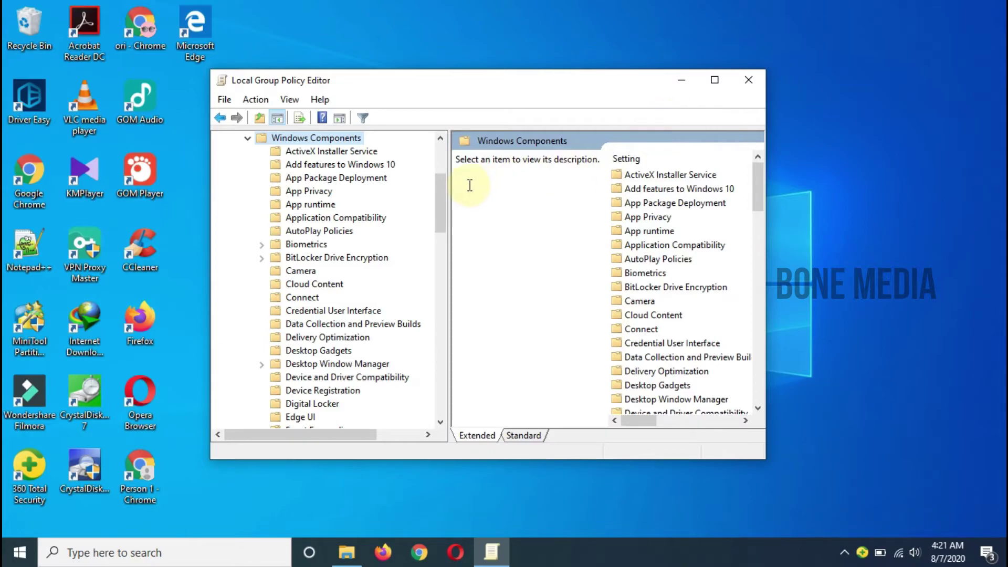
scroll(444, 190, down, 13)
scroll(425, 200, down, 4)
scroll(349, 256, down, 2)
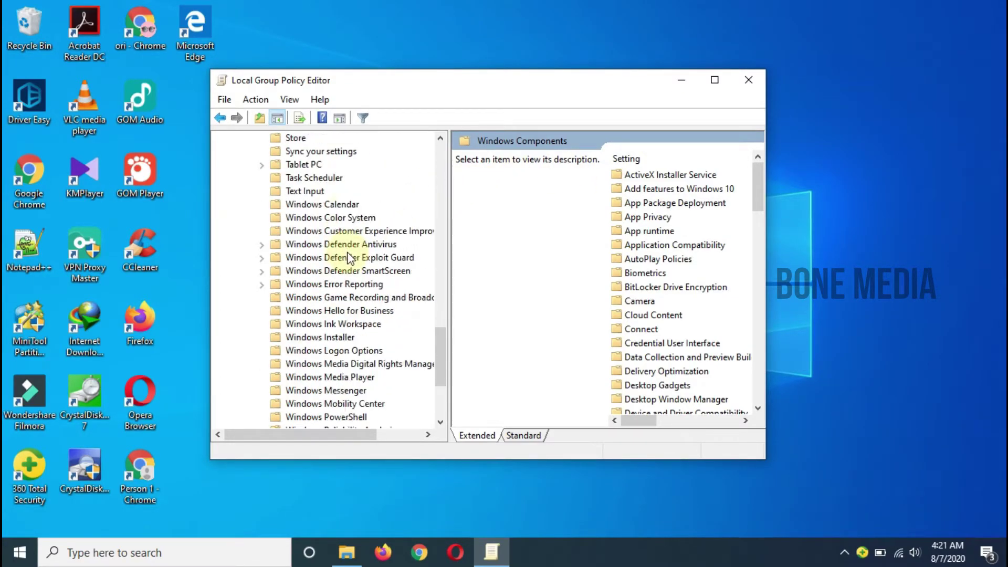
scroll(379, 257, down, 2)
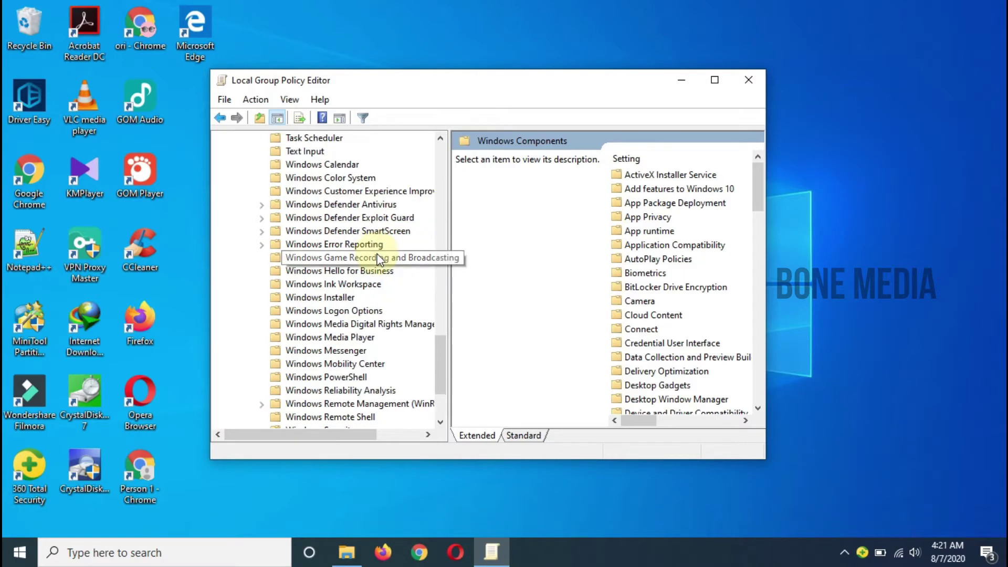
click(342, 405)
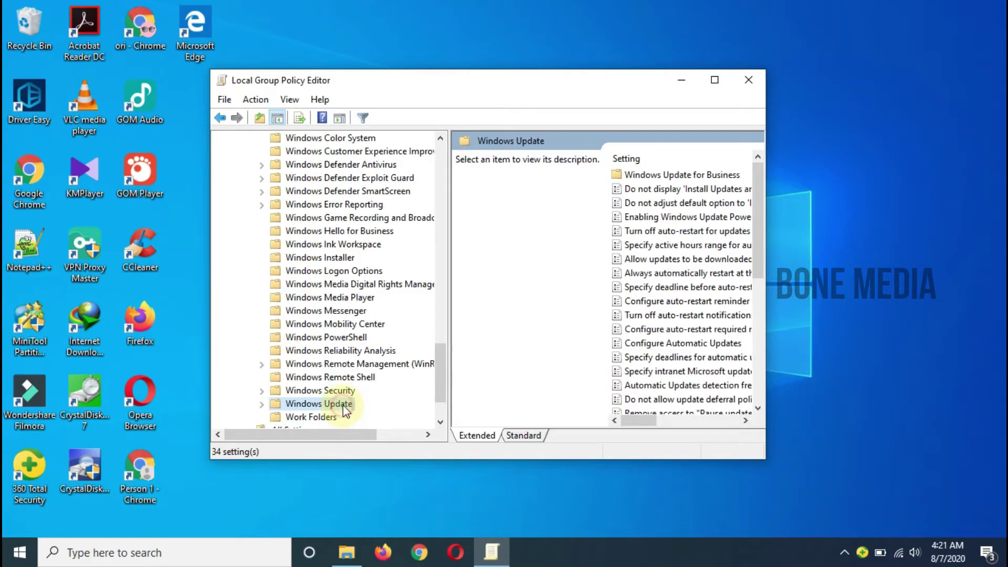
scroll(413, 332, down, 1)
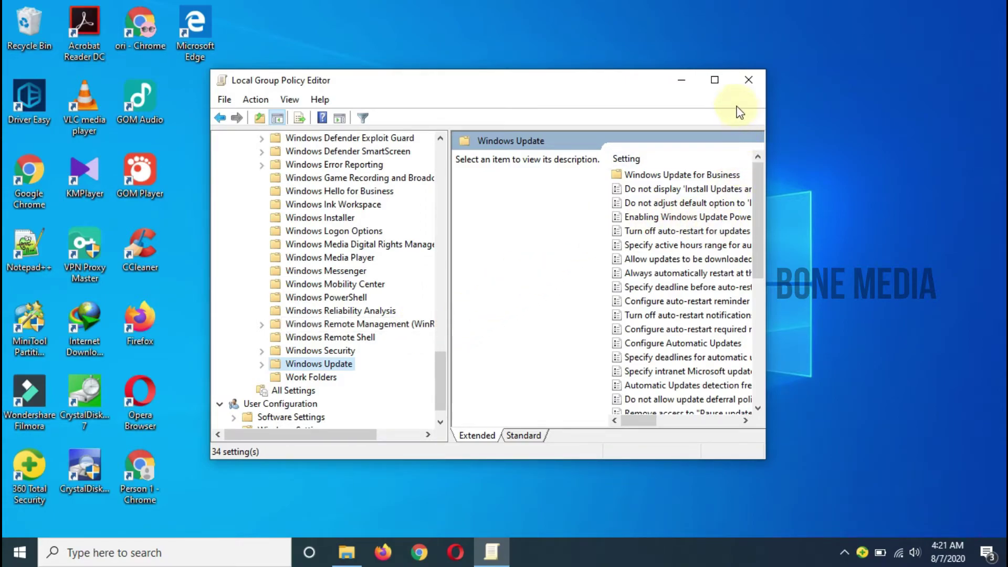
Edit the Configure Automatic Updates policy to Disabled, apply it and close the Local Group Policy Editor
click(716, 83)
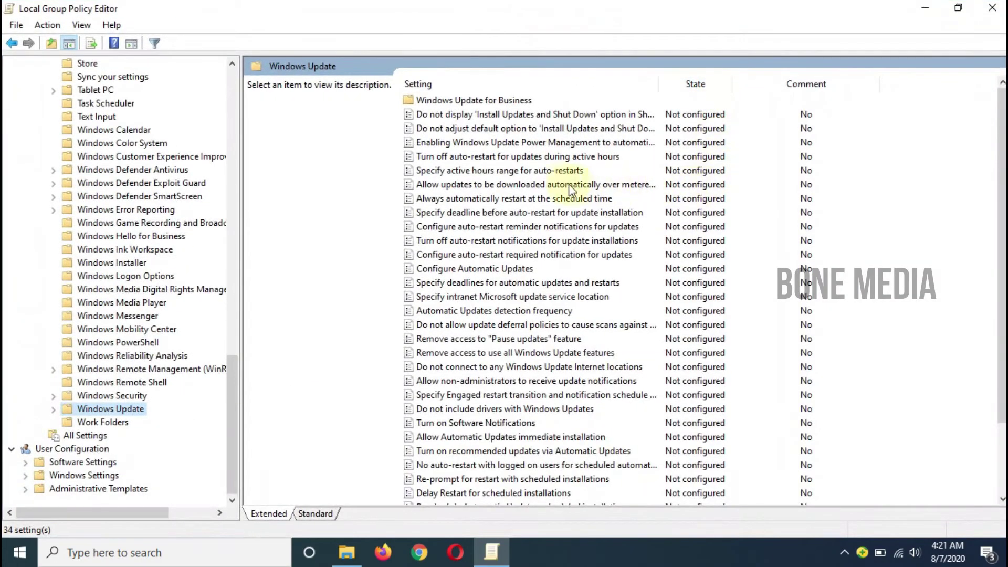
scroll(512, 141, down, 1)
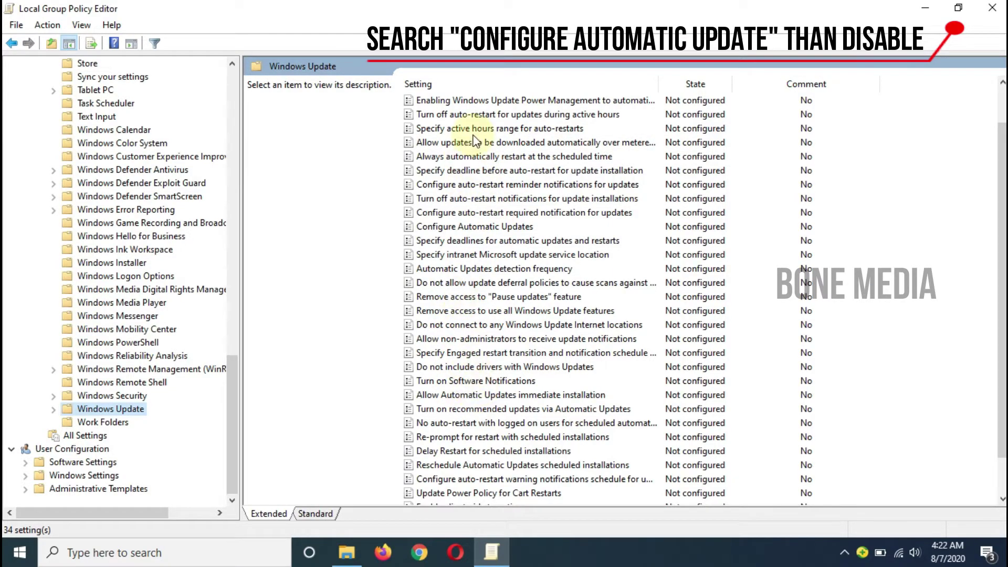
click(438, 227)
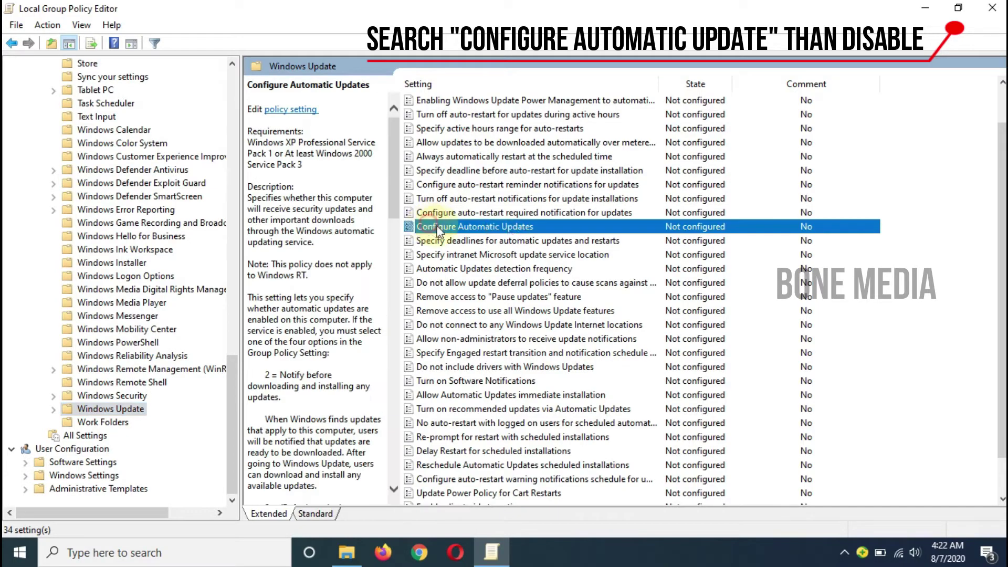
right_click(519, 228)
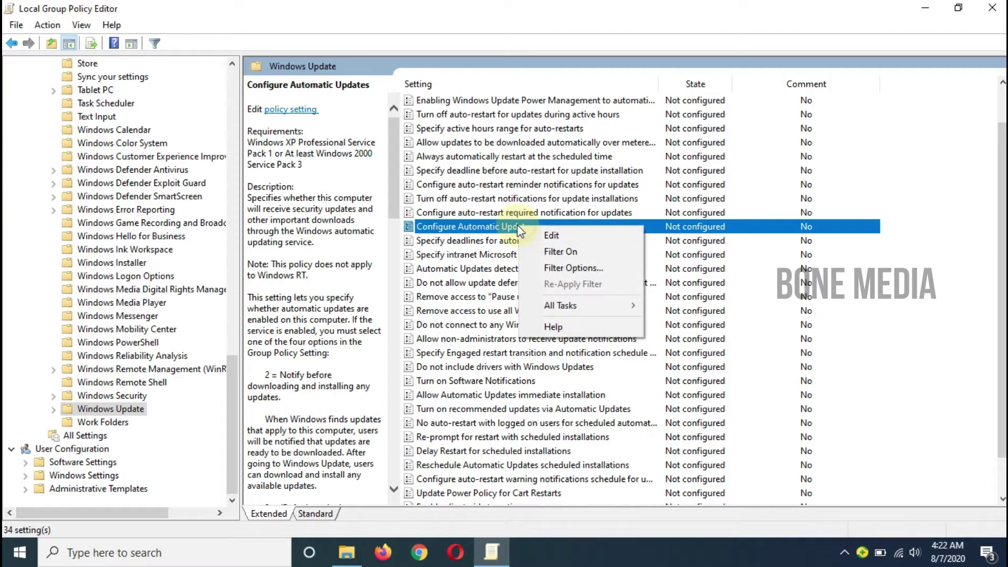
click(548, 237)
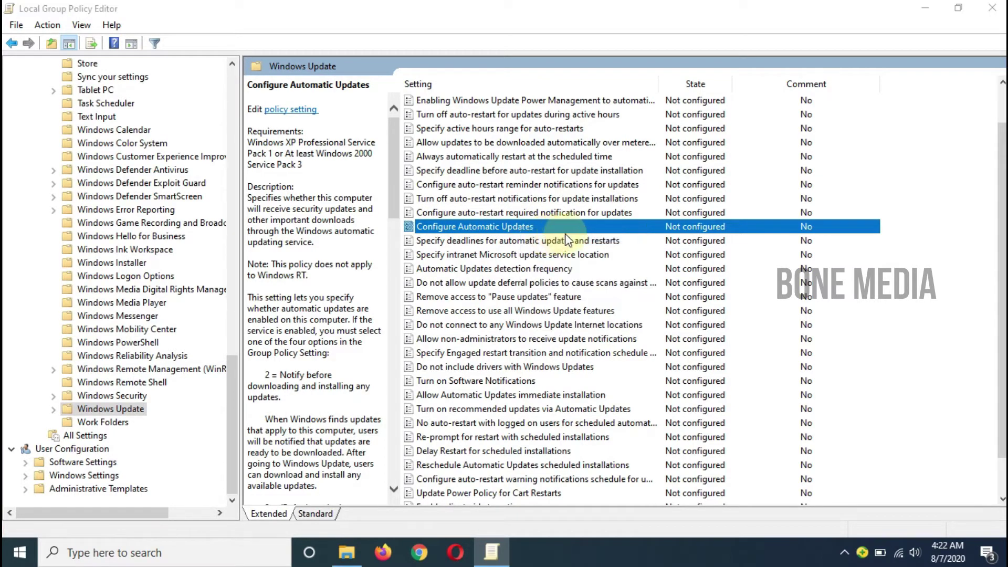
drag(434, 110, 518, 62)
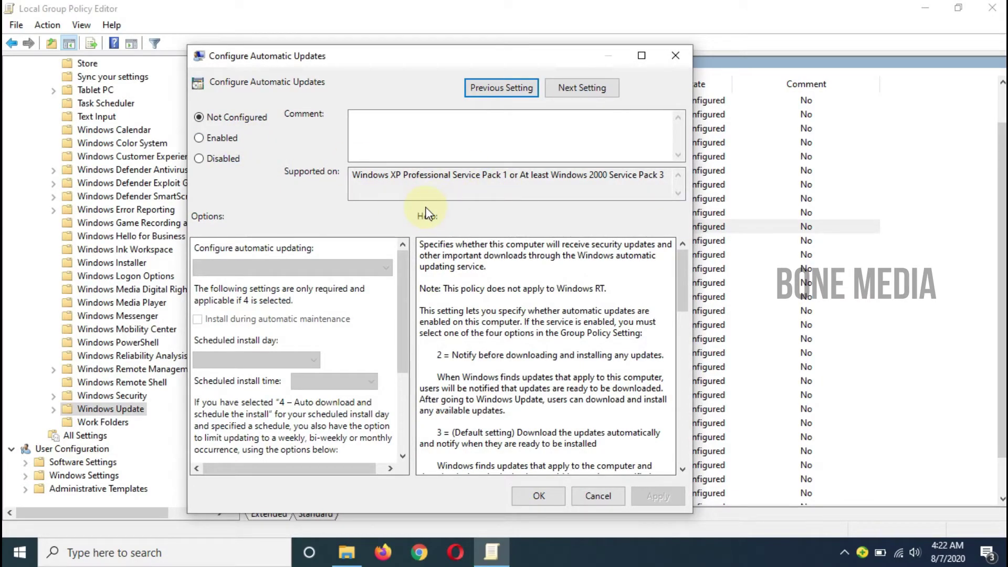
click(203, 159)
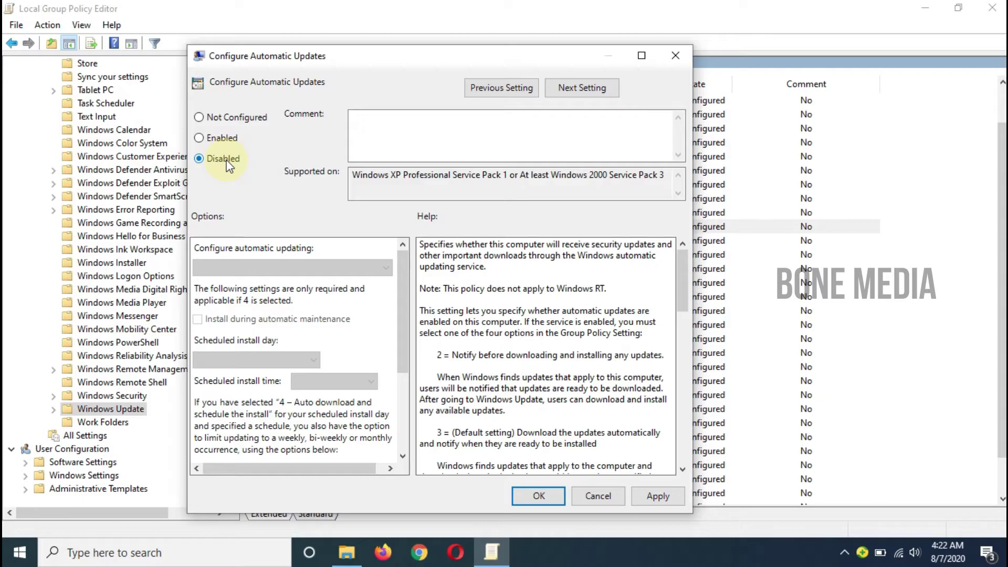
click(658, 496)
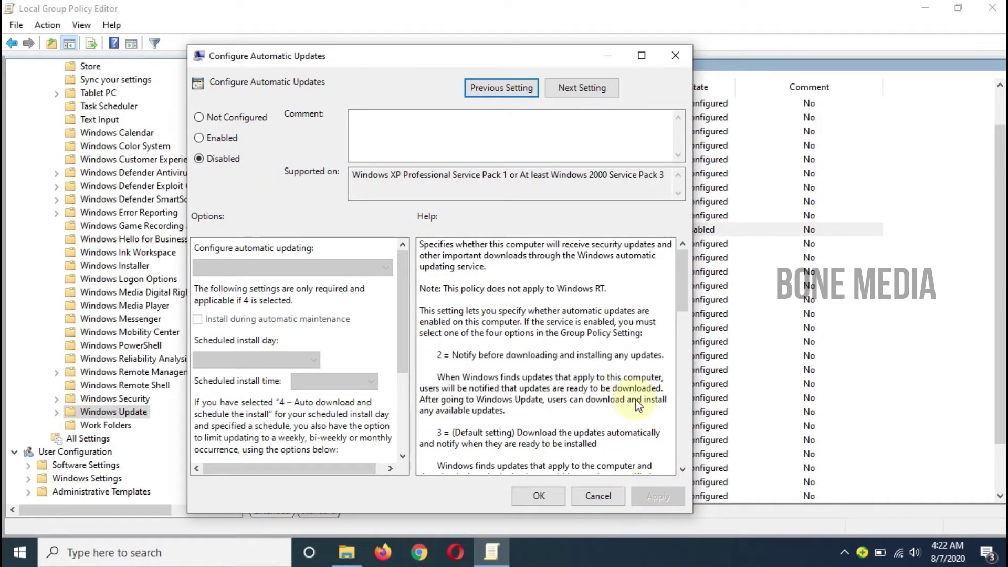
click(544, 497)
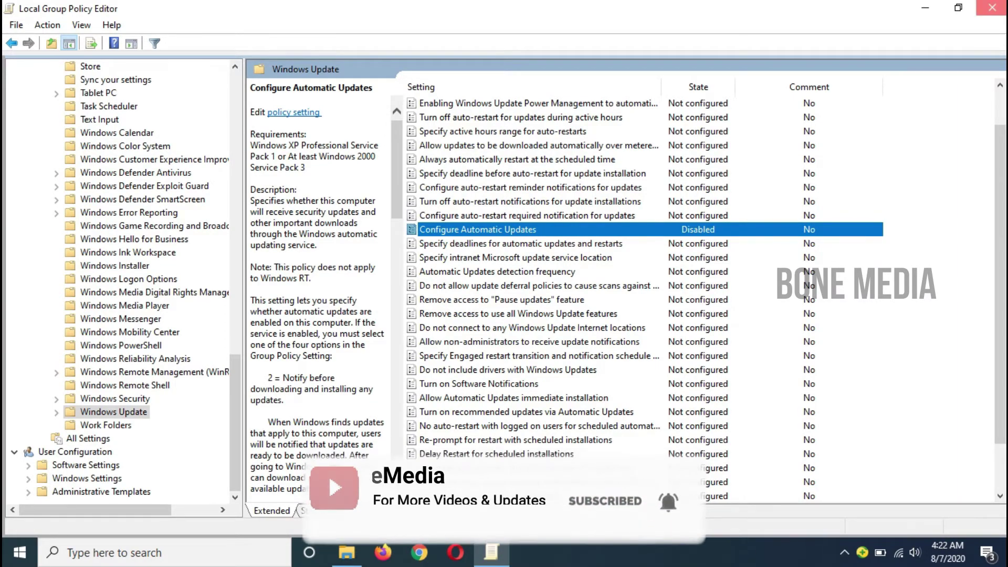
click(992, 7)
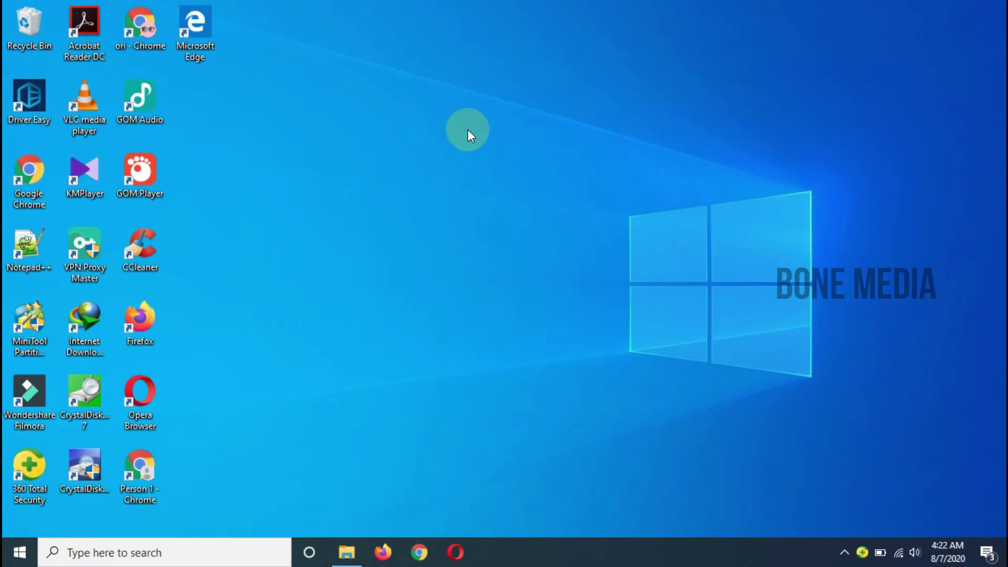